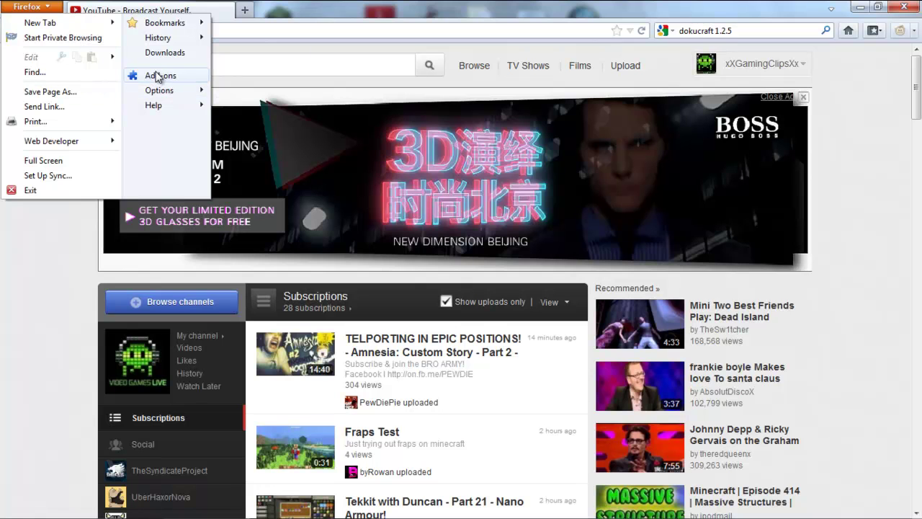
Dismiss the Firefox main menu and reopen it over the YouTube subscriptions page.
{"action": "left_click", "coordinate": [14, 380]}
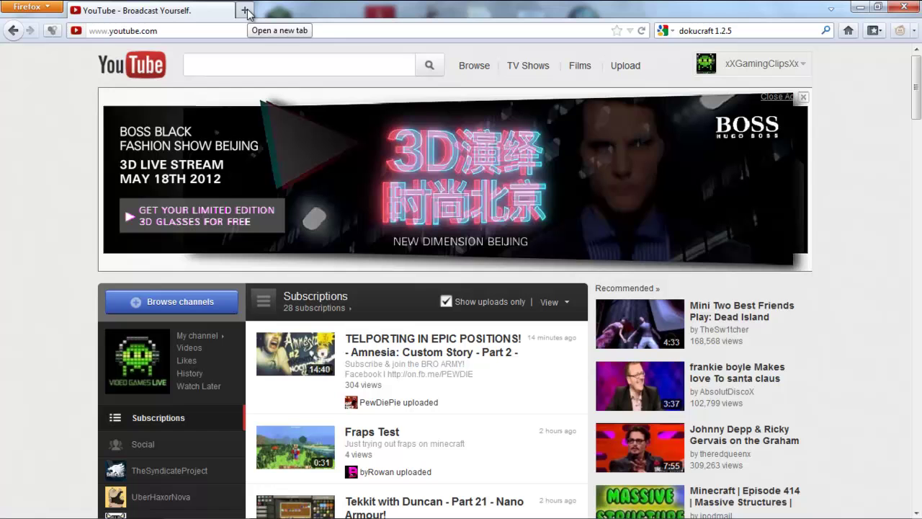
{"action": "left_click", "coordinate": [29, 7]}
{"action": "mouse_move", "coordinate": [158, 37]}
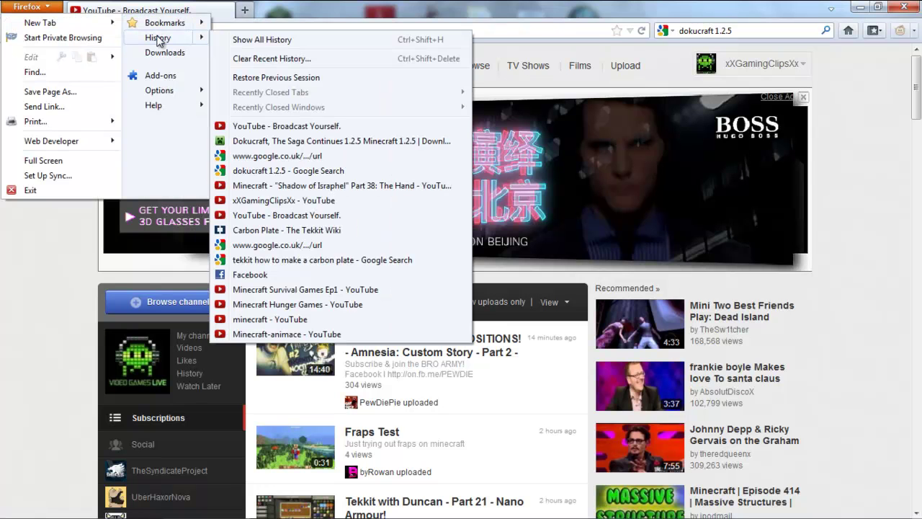
{"action": "left_click", "coordinate": [133, 10]}
{"action": "left_click", "coordinate": [40, 9]}
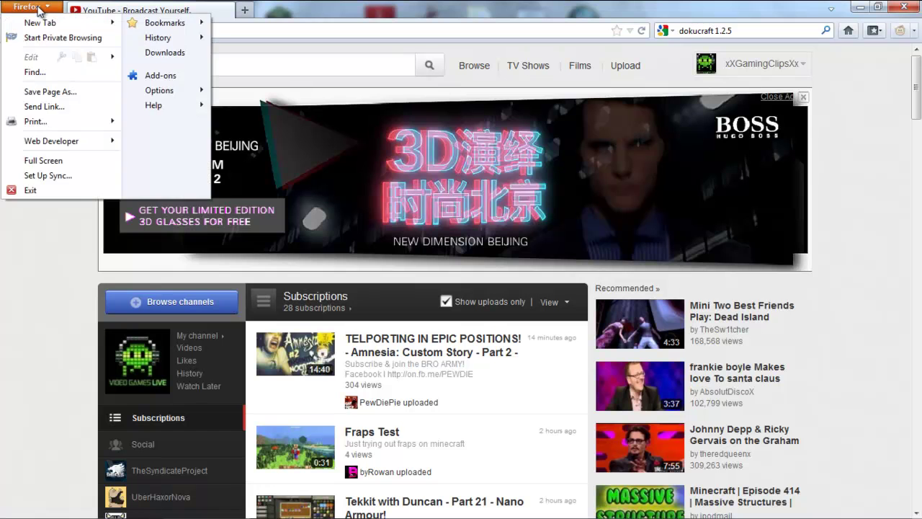
Open the full History Library, close it with Alt+F4, and reopen the Firefox menu.
{"action": "left_click", "coordinate": [157, 37]}
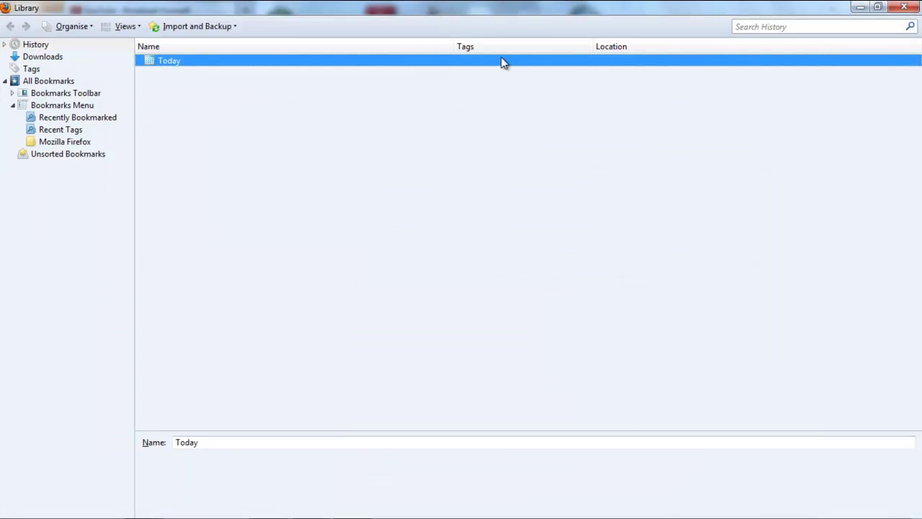
{"action": "key", "text": "alt+F4"}
{"action": "left_click", "coordinate": [44, 6]}
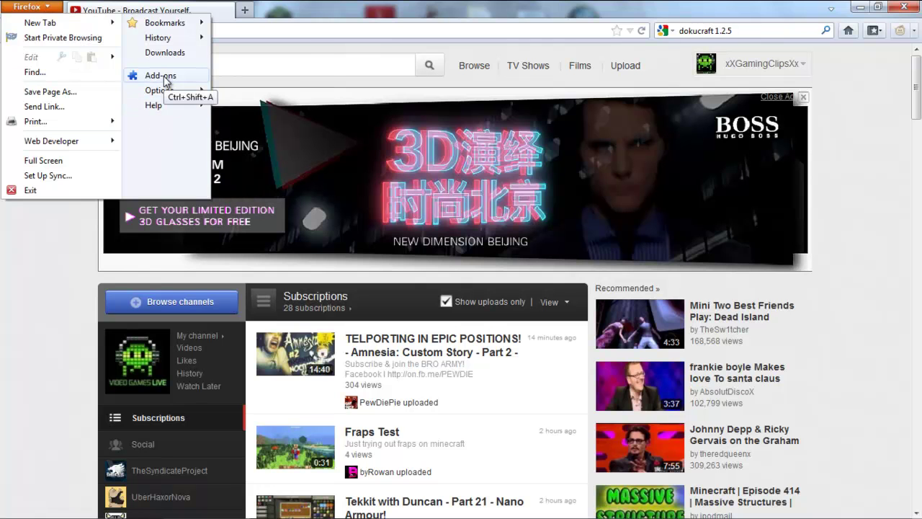
Open Add-ons to list installed extensions like DownloadHelper, Greasemonkey and the disabled AVG Security Toolbar.
{"action": "left_click", "coordinate": [164, 79]}
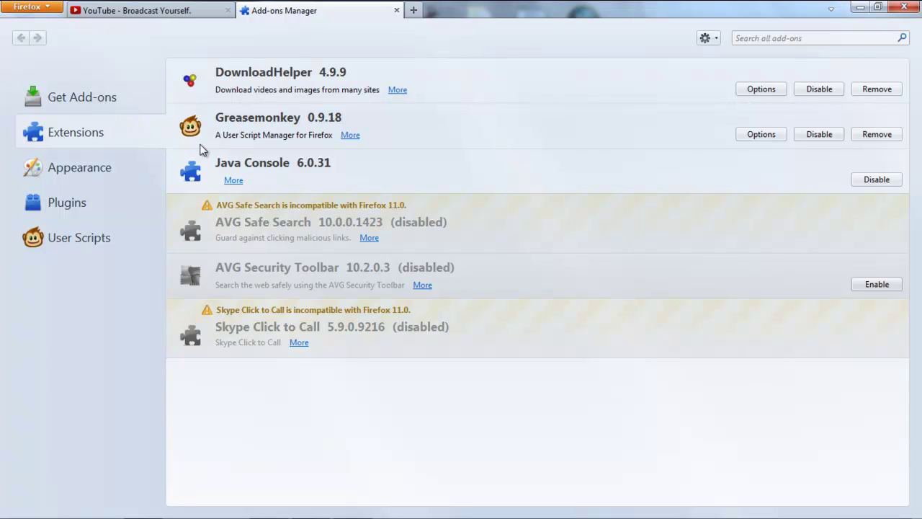
Select the disabled Skype Click to Call extension in the Add-ons Manager list.
{"action": "left_click", "coordinate": [667, 335]}
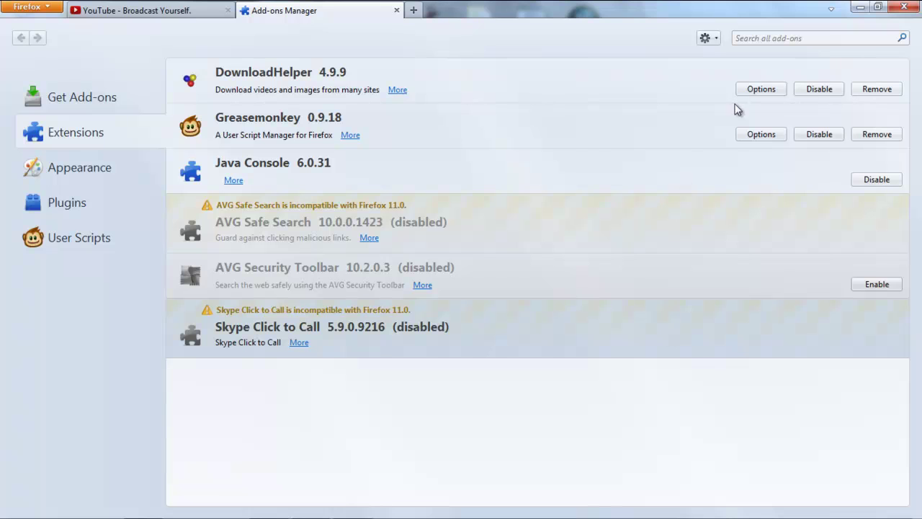